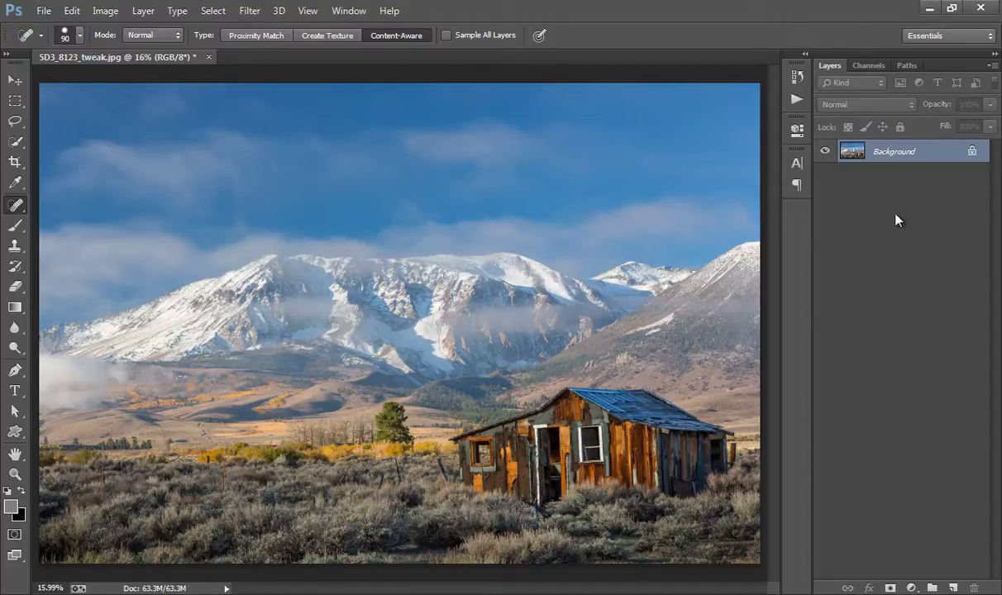
- Duplicate the background layer and launch HDR Efex Pro 2 on the copy
key("ctrl+j")
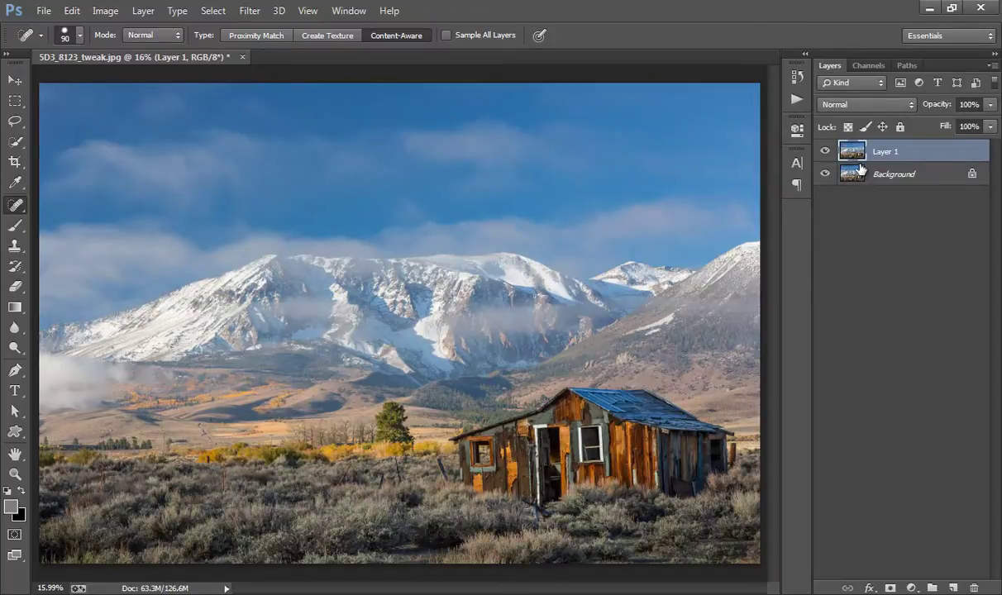
left_click(248, 11)
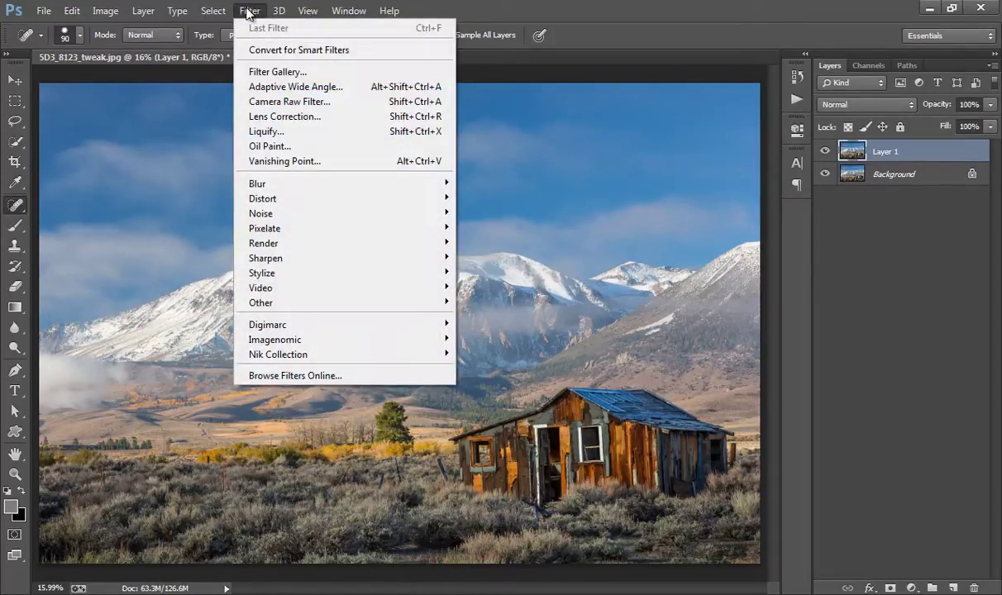
mouse_move(348, 355)
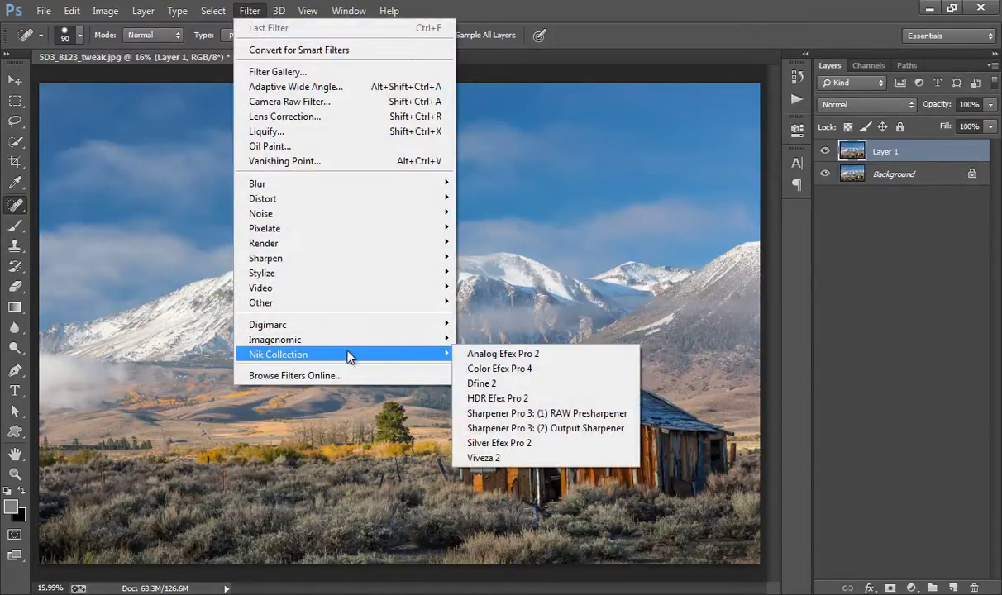
left_click(543, 398)
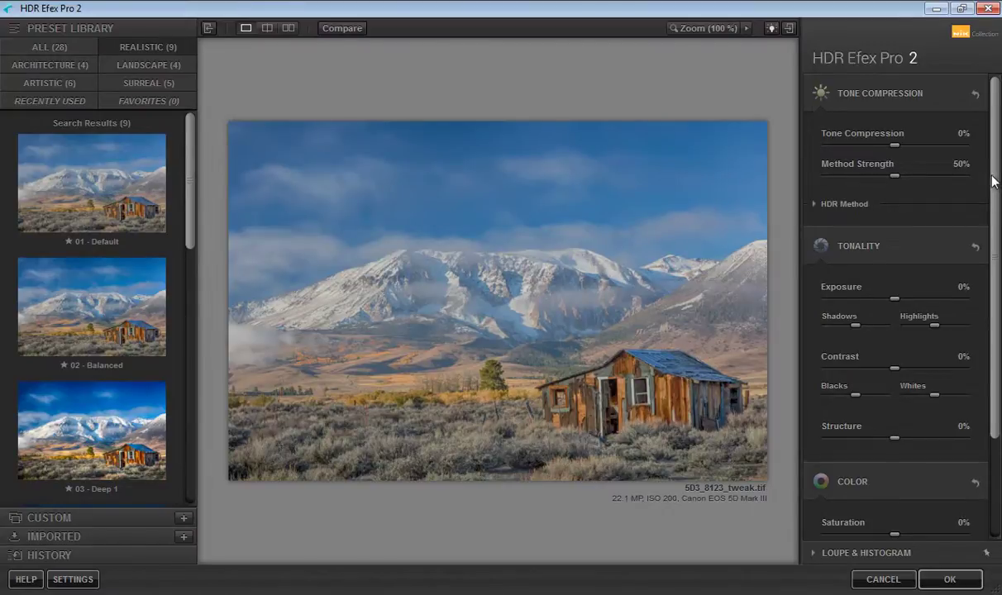
- Show all 28 presets and apply 03 - Deep 1, with Tone Compression at 47%
scroll(956, 228, "down", 2)
scroll(956, 228, "up", 2)
left_click(74, 47)
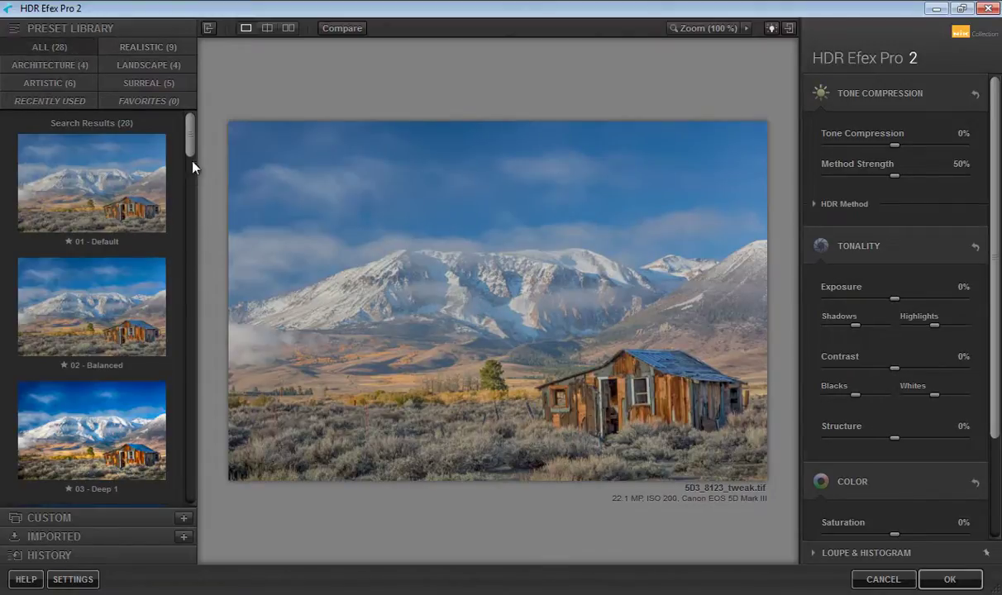
mouse_move(189, 149)
left_mouse_down()
mouse_move(187, 310)
mouse_move(174, 136)
left_mouse_up()
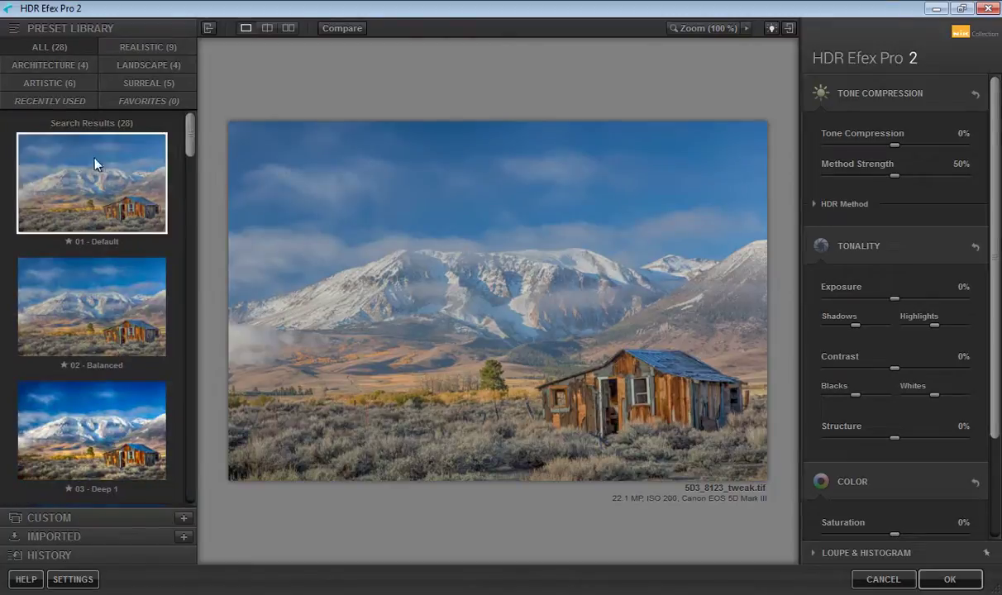
left_click(122, 423)
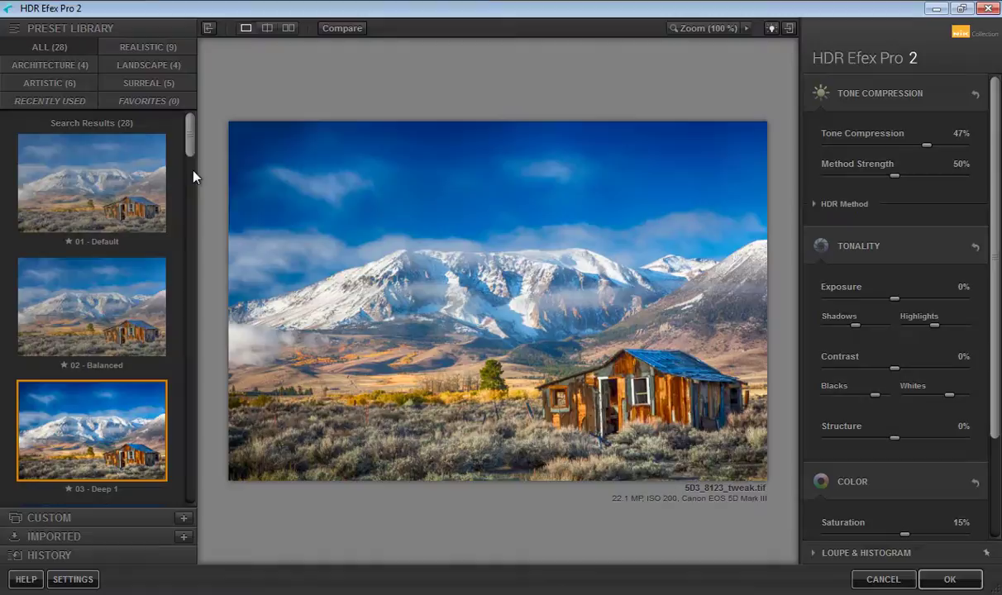
- Filter to the Landscape presets and preview the Soft and Vignetted looks
left_click(152, 46)
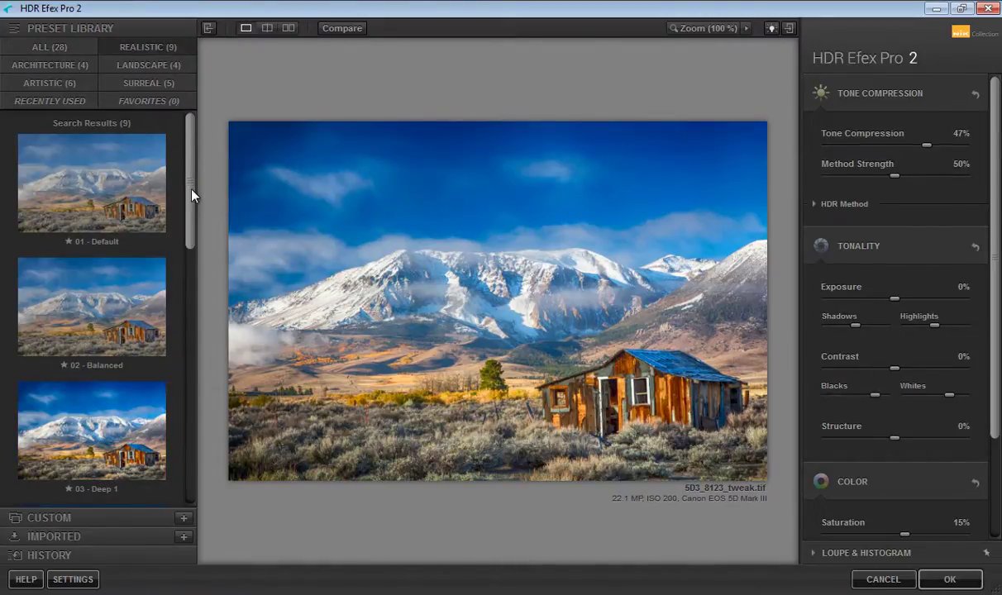
left_click_drag(190, 189, 215, 229)
left_click(164, 70)
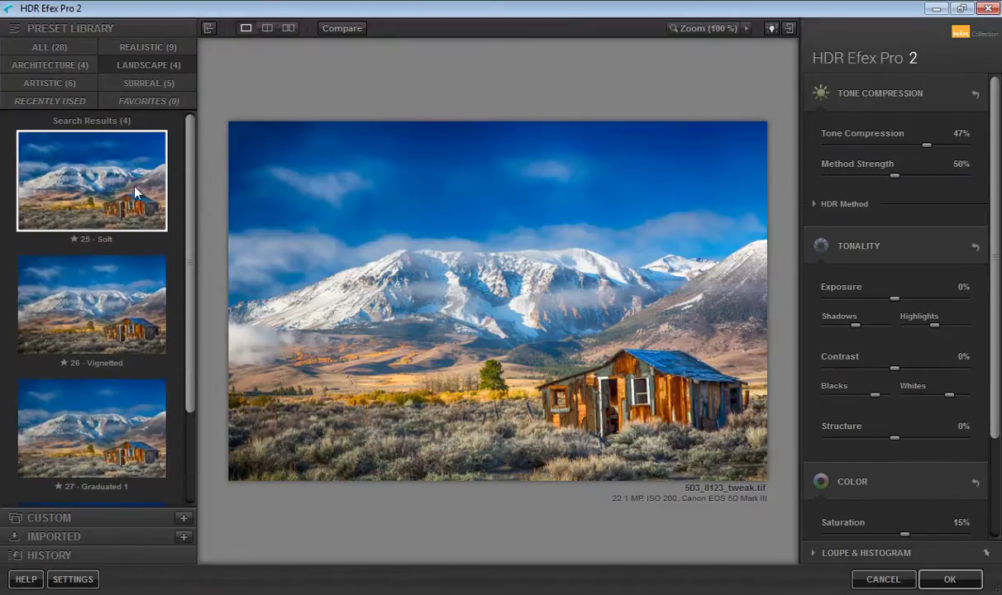
left_click(122, 207)
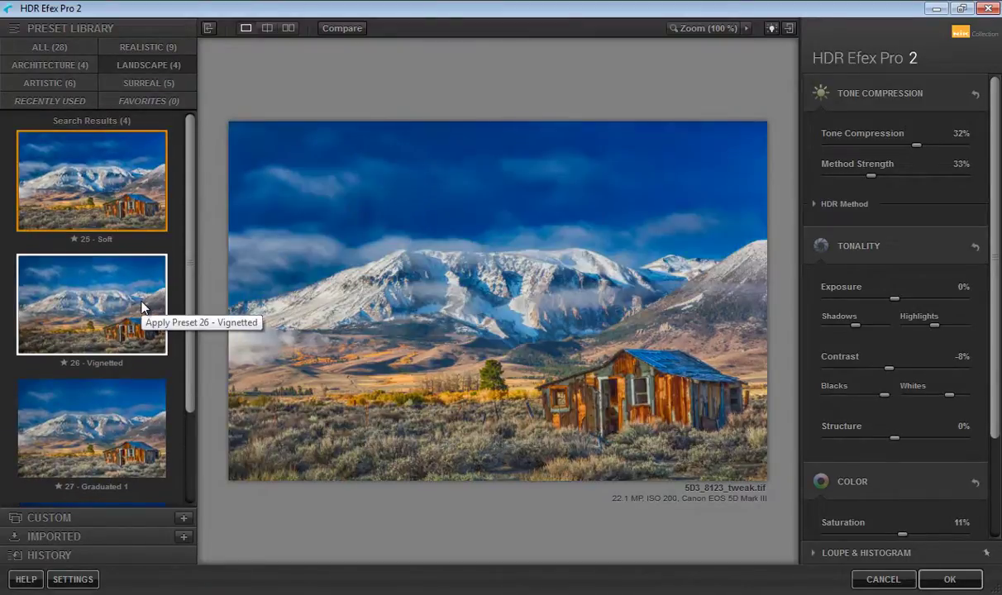
left_click(144, 310)
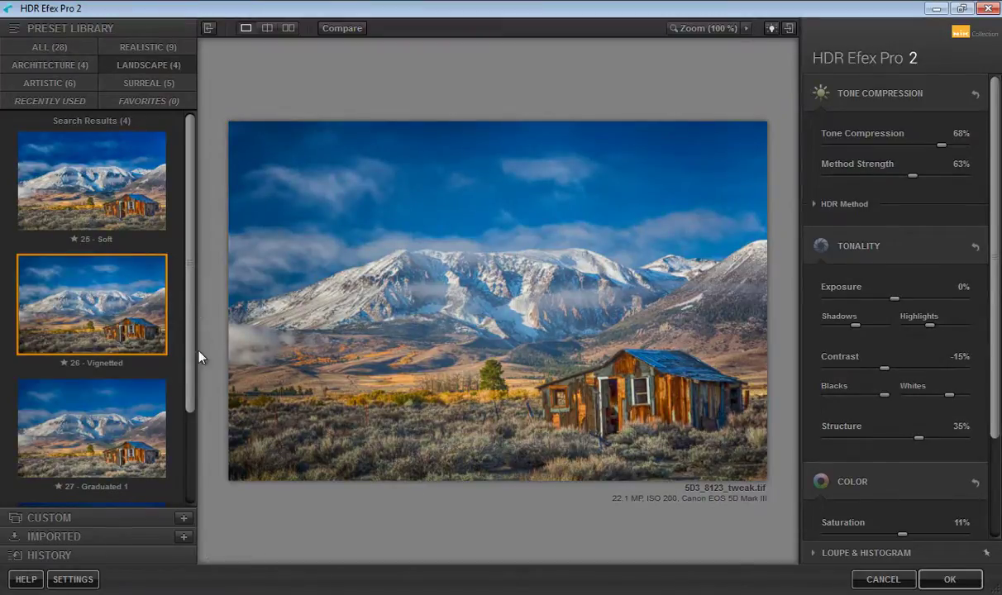
- Return to the Realistic presets and preview Deep 1 and Deep 2
left_click_drag(191, 340, 181, 139)
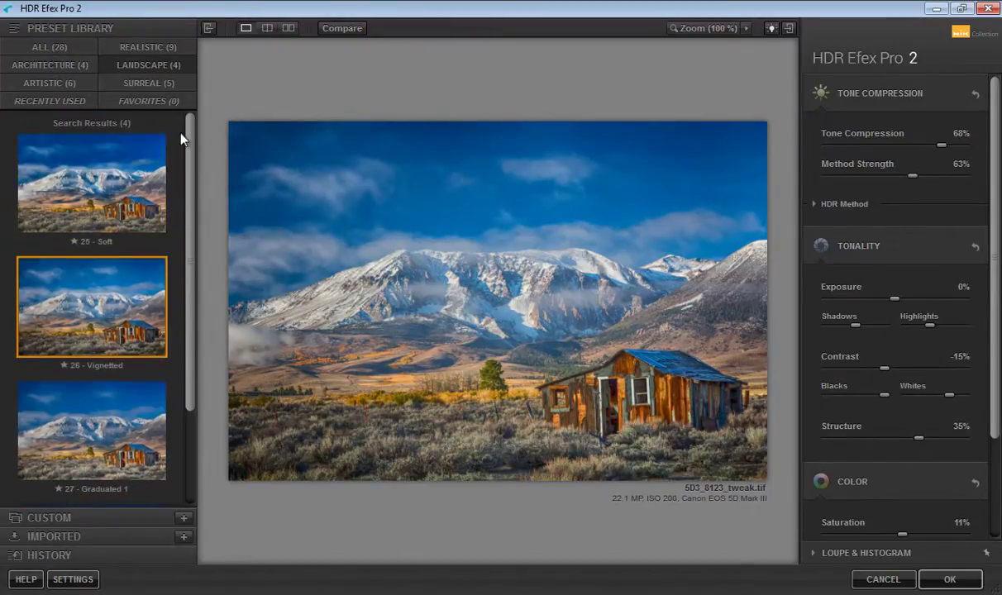
left_click(151, 51)
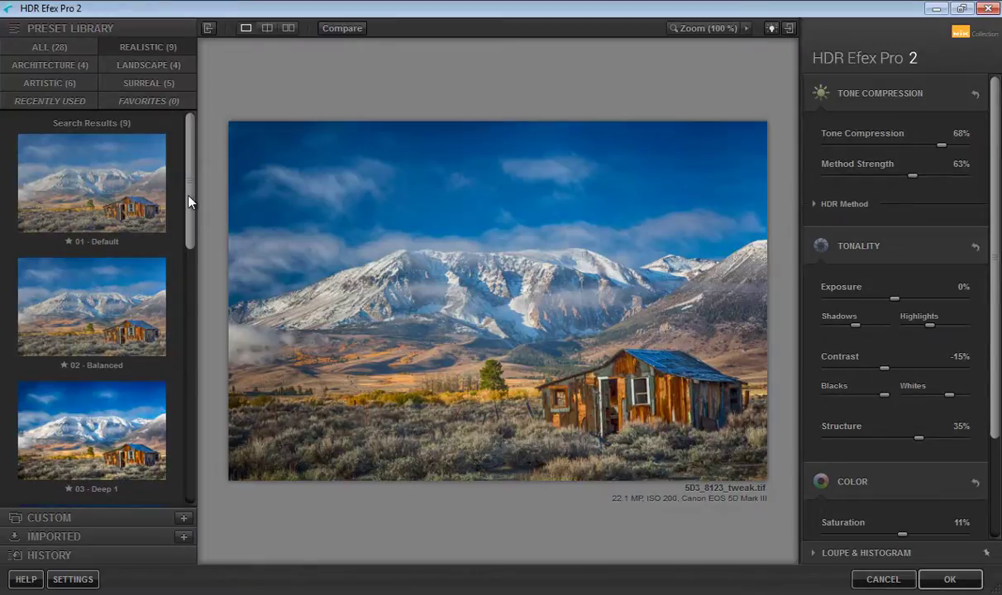
left_click_drag(190, 196, 189, 290)
left_click(133, 187)
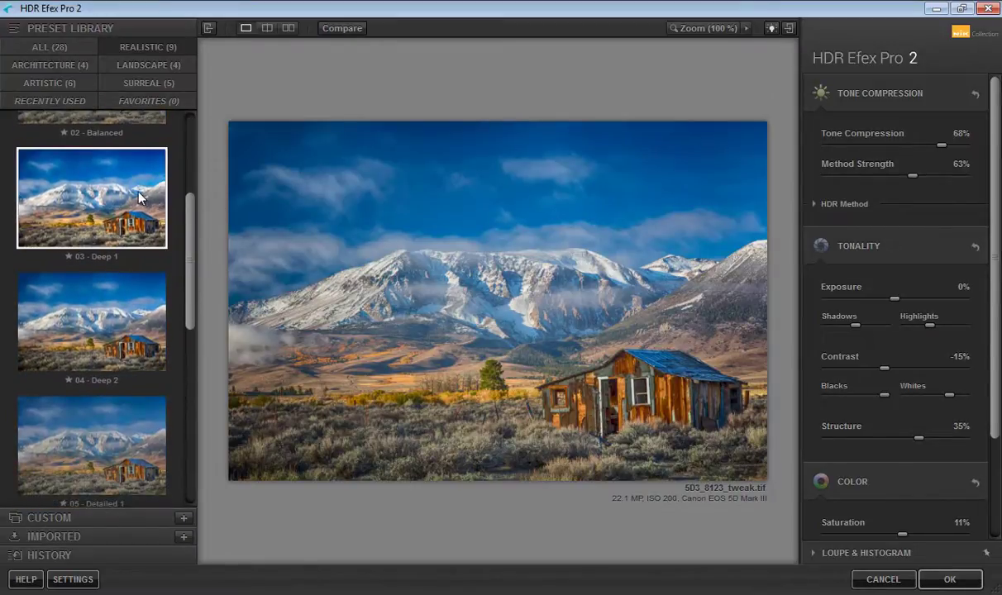
mouse_move(187, 250)
left_mouse_down()
mouse_move(203, 173)
mouse_move(202, 261)
left_mouse_up()
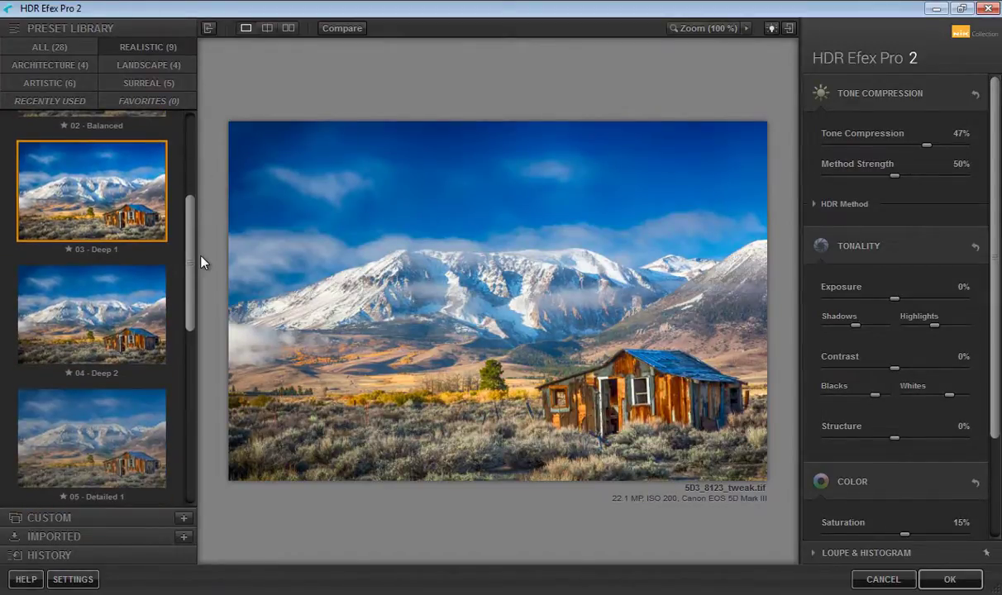
left_click(128, 325)
- Preview Detailed 1 and Bright, then settle back on the 03 - Deep 1 preset
left_click(129, 452)
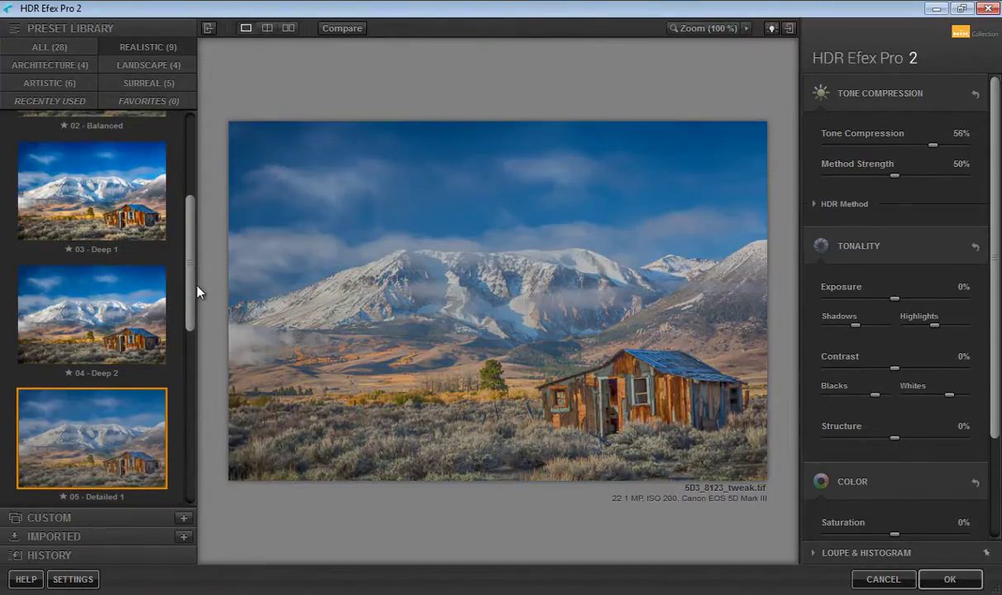
left_click_drag(197, 291, 197, 385)
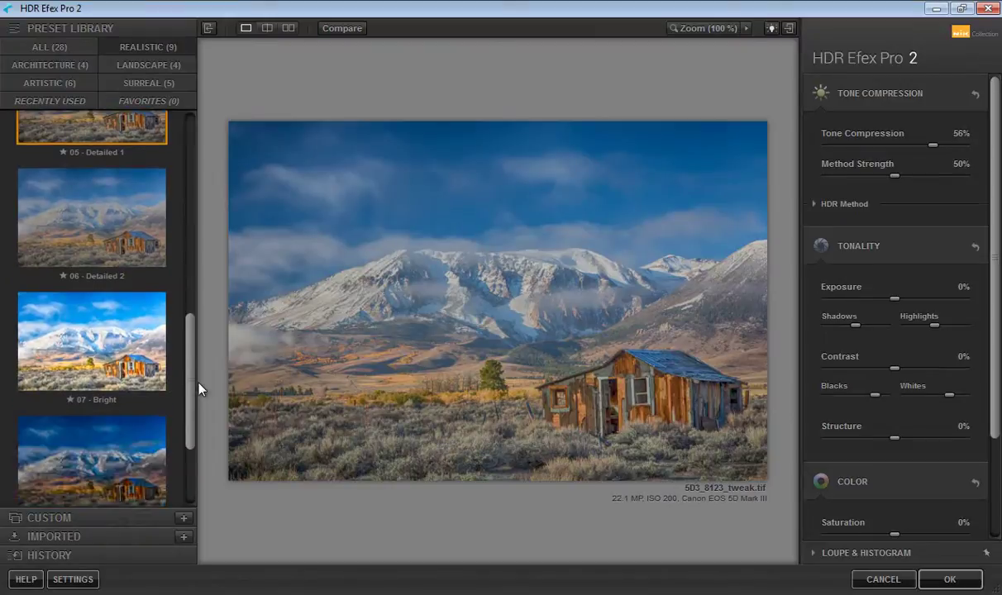
left_click(152, 351)
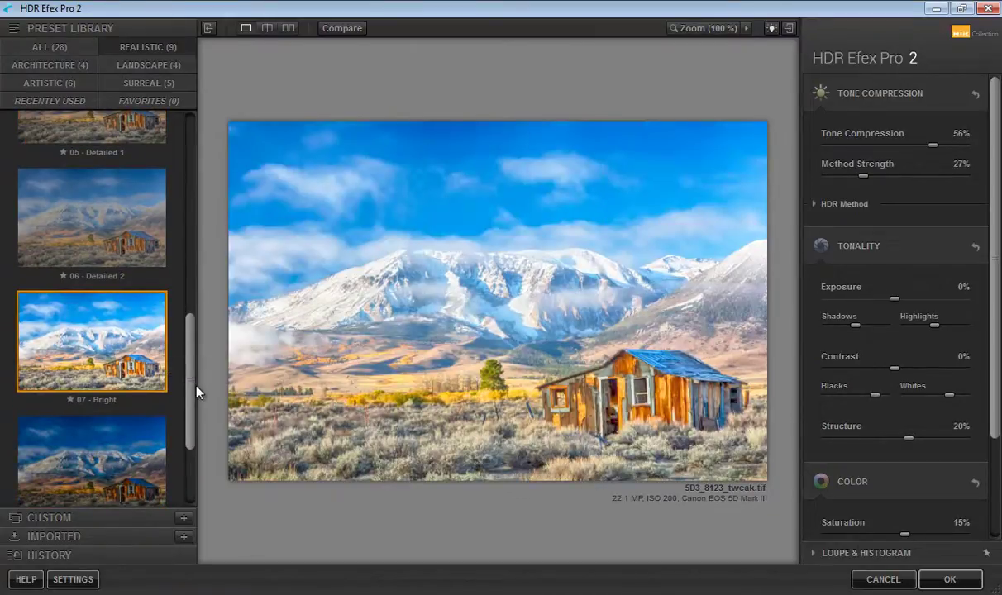
left_click_drag(189, 378, 206, 183)
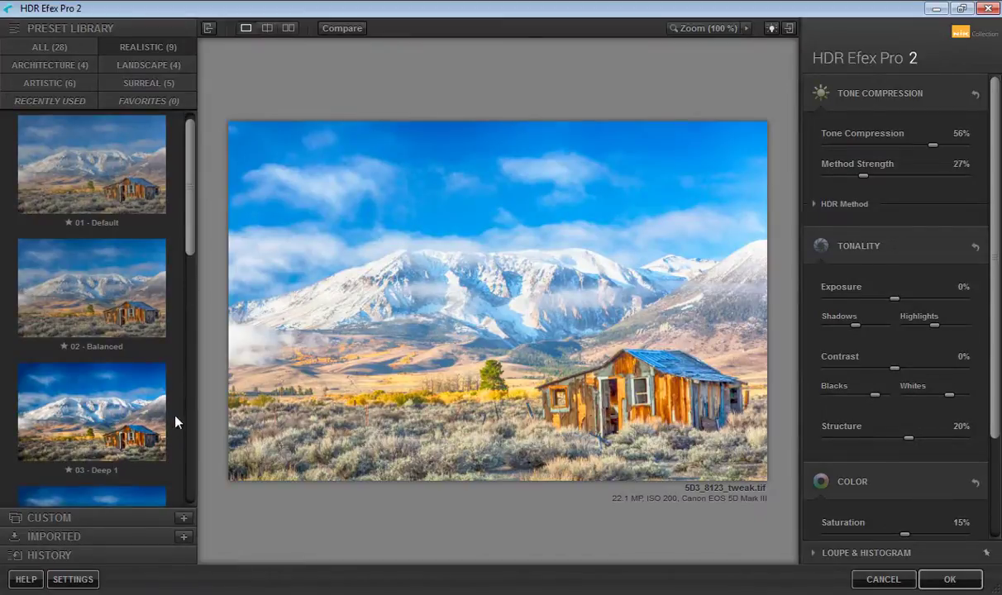
left_click(121, 397)
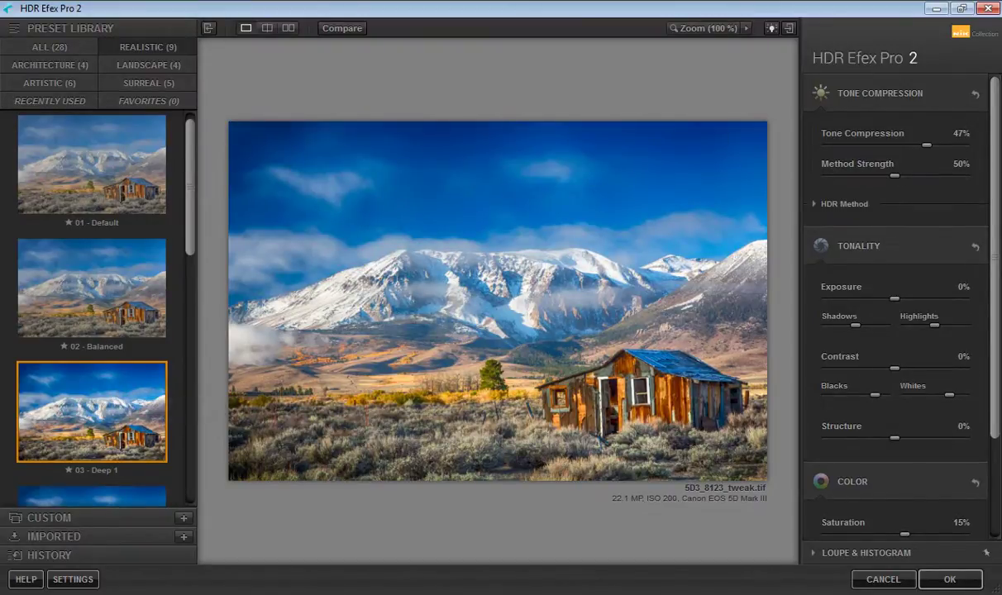
- Test Structure from 100% to negative, settle at 39%, and raise Contrast to 15%
scroll(996, 103, "down", 1)
scroll(998, 107, "up", 1)
left_click_drag(897, 440, 921, 440)
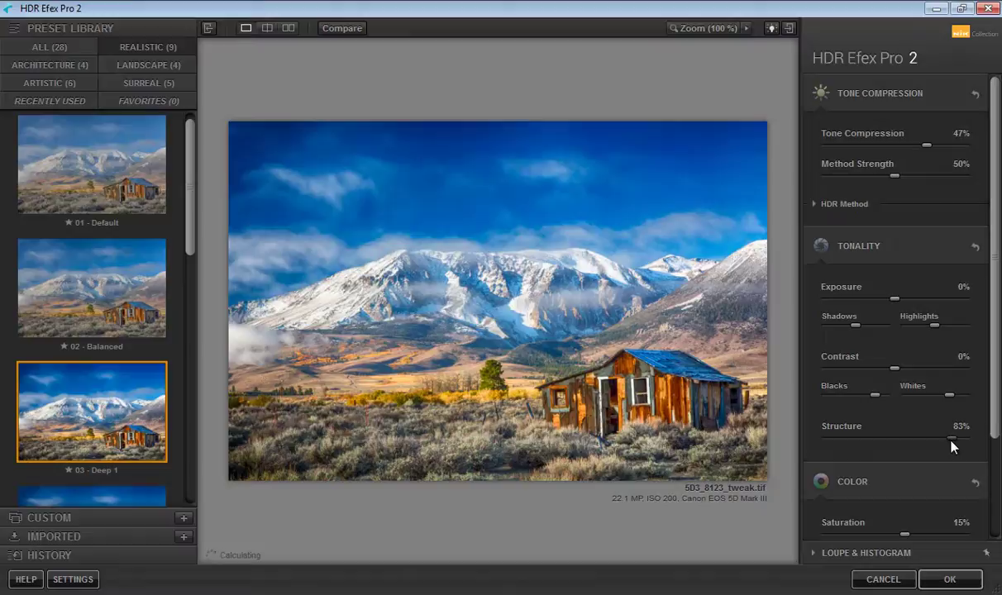
left_click_drag(951, 441, 965, 444)
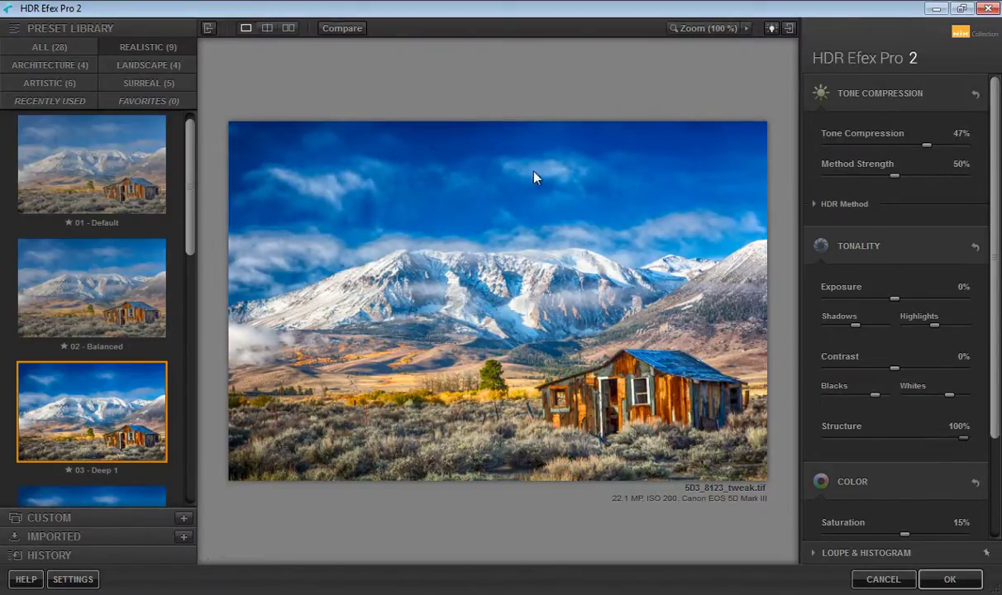
left_click_drag(961, 440, 852, 440)
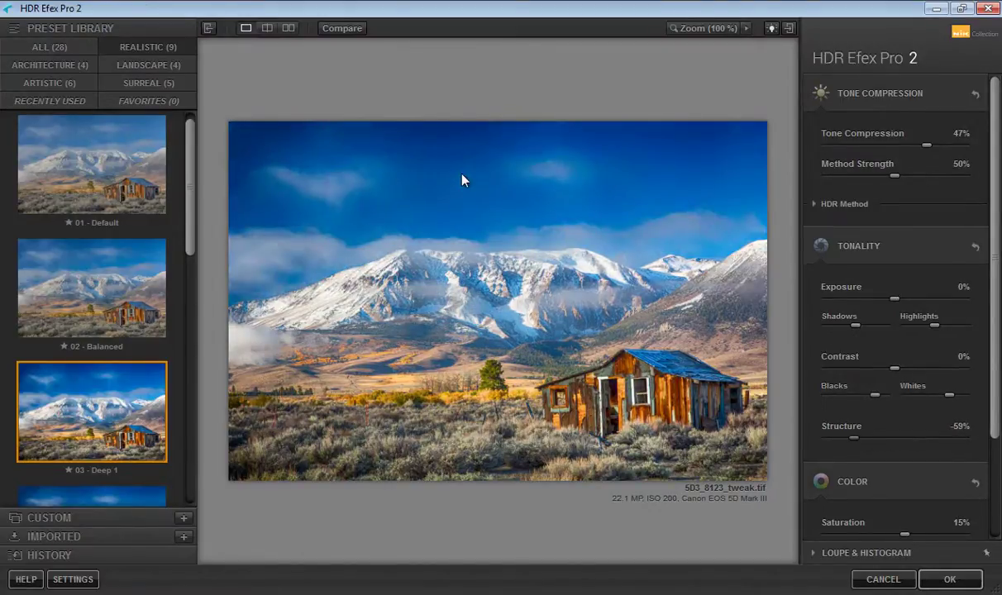
left_click_drag(856, 440, 921, 447)
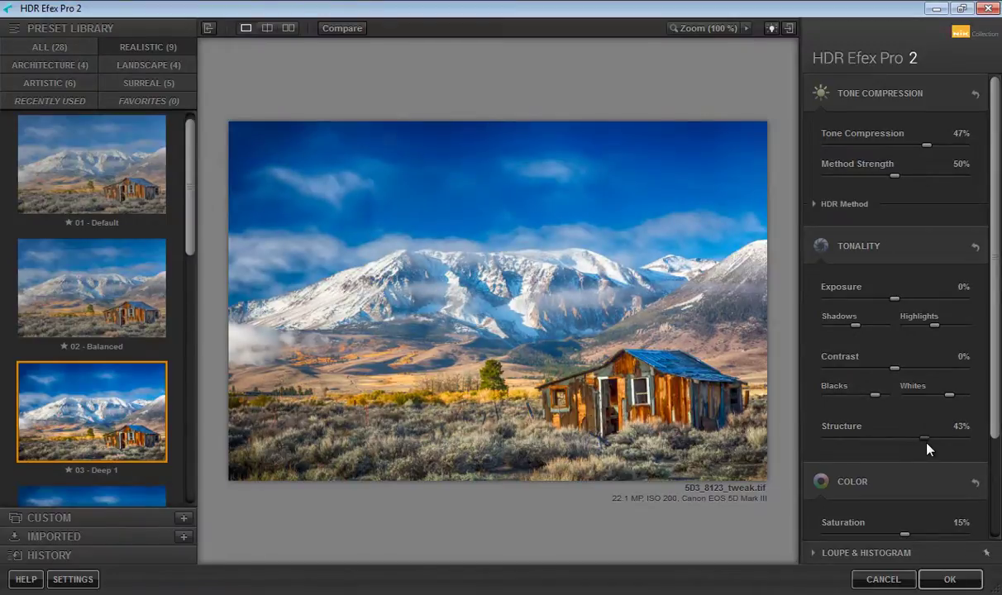
left_click_drag(922, 447, 924, 448)
left_click_drag(894, 369, 906, 376)
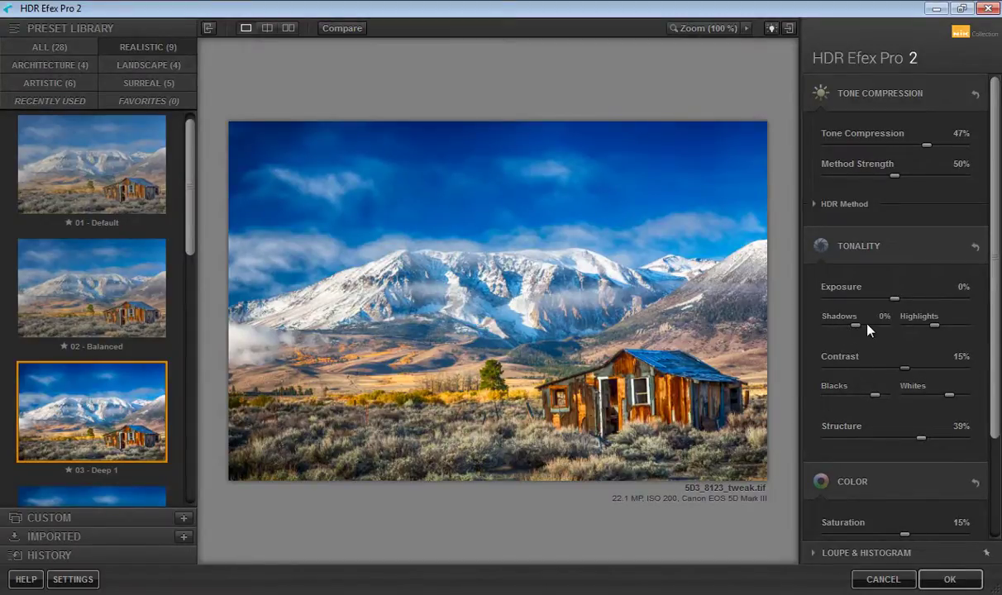
- Lift Shadows, pull Highlights down after testing full, and set Exposure to 6%
left_click_drag(860, 326, 836, 347)
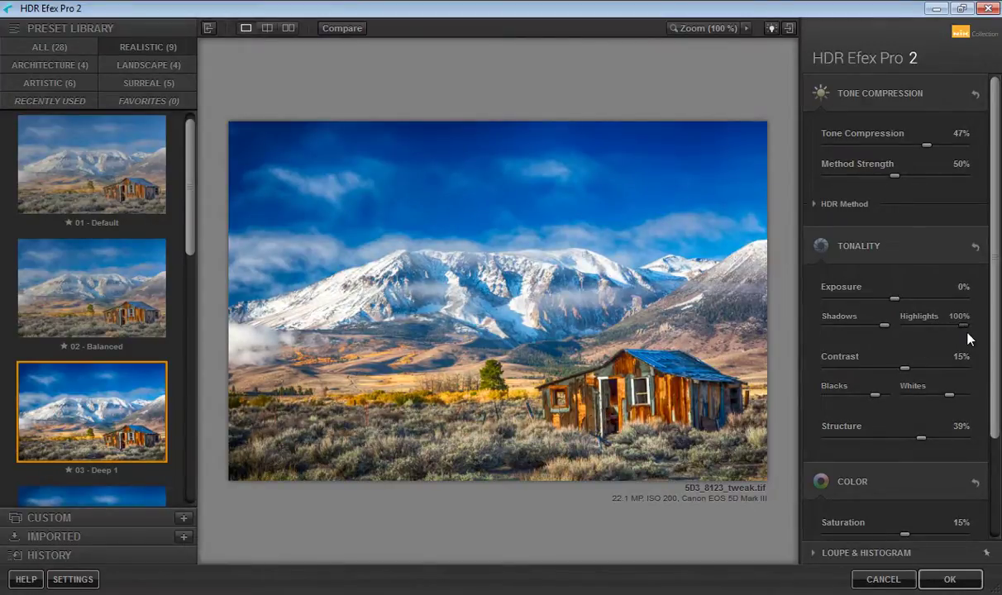
left_click_drag(946, 326, 846, 336)
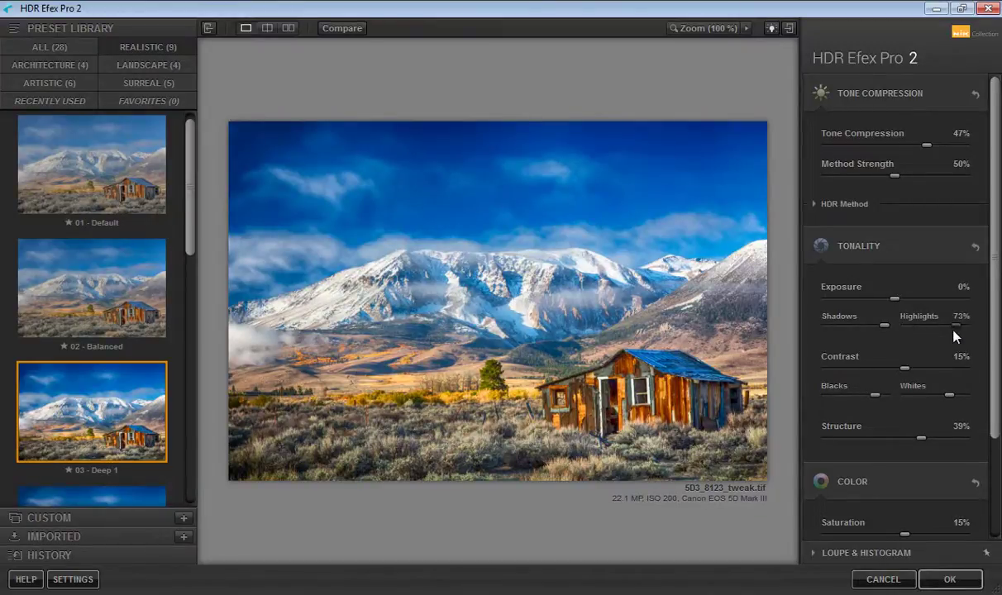
left_click_drag(953, 329, 966, 329)
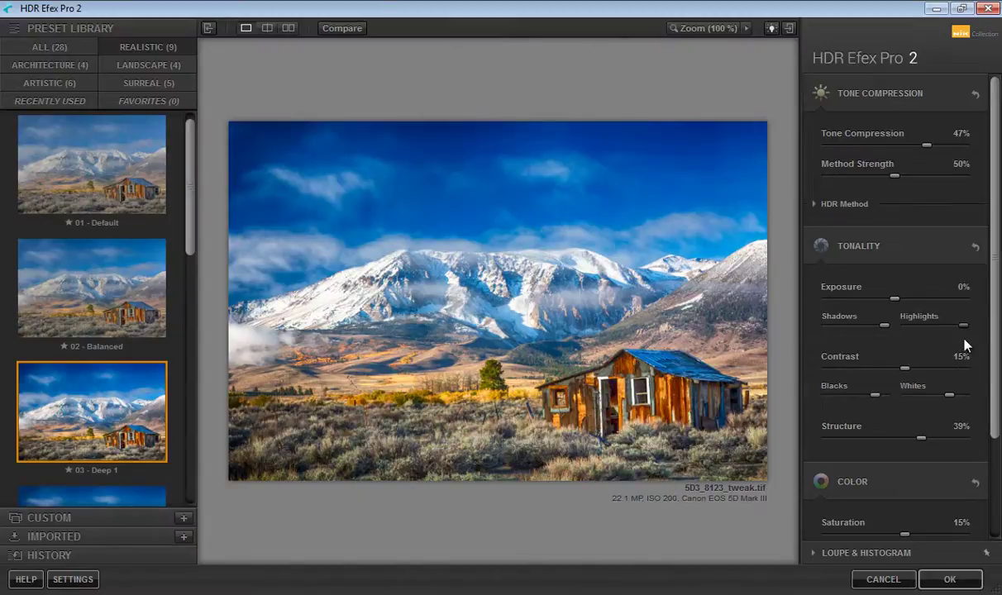
left_click_drag(922, 331, 895, 330)
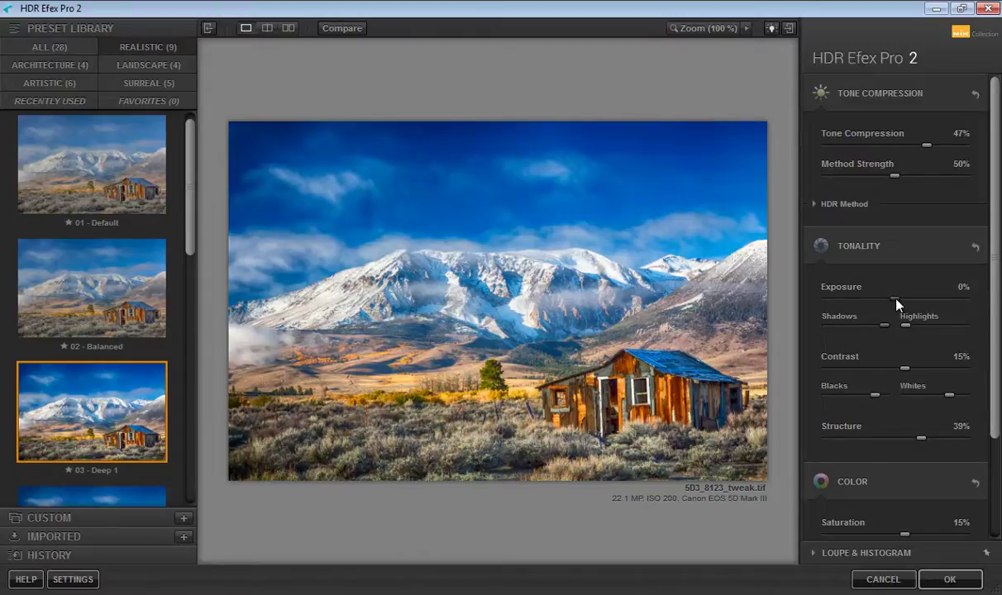
left_click_drag(897, 300, 900, 300)
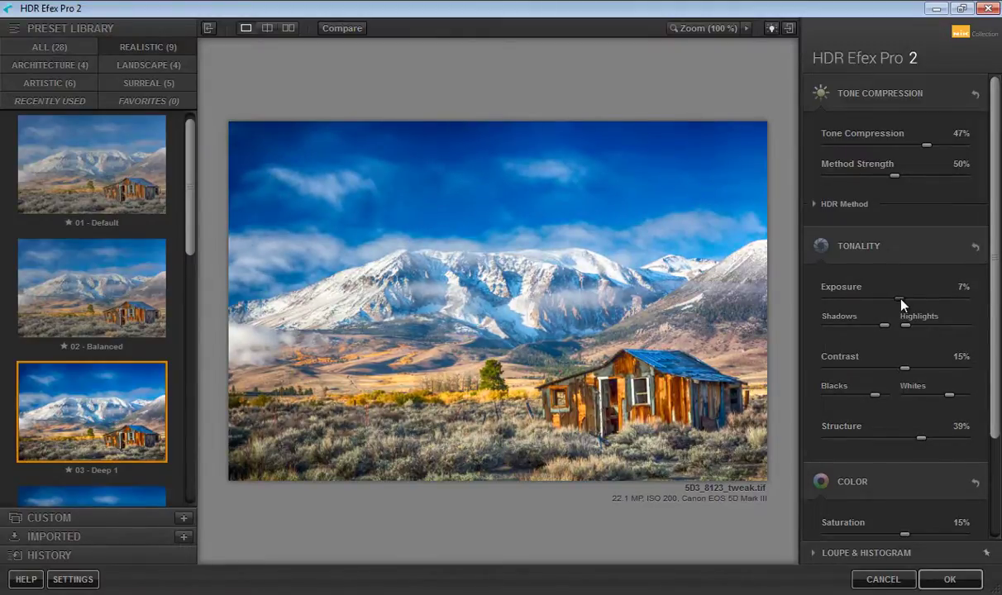
mouse_move(900, 300)
left_mouse_down()
mouse_move(882, 300)
mouse_move(899, 303)
left_mouse_up()
- Test Tone Compression from minimum to maximum, ending at 92%, and raise Method Strength to 55%
left_click_drag(928, 149, 958, 154)
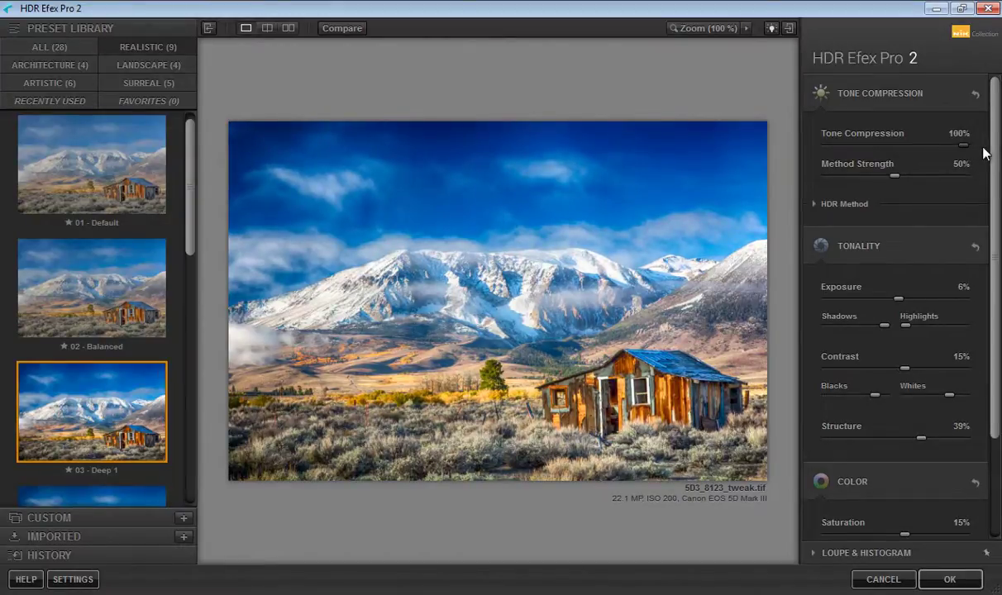
left_click_drag(906, 156, 816, 155)
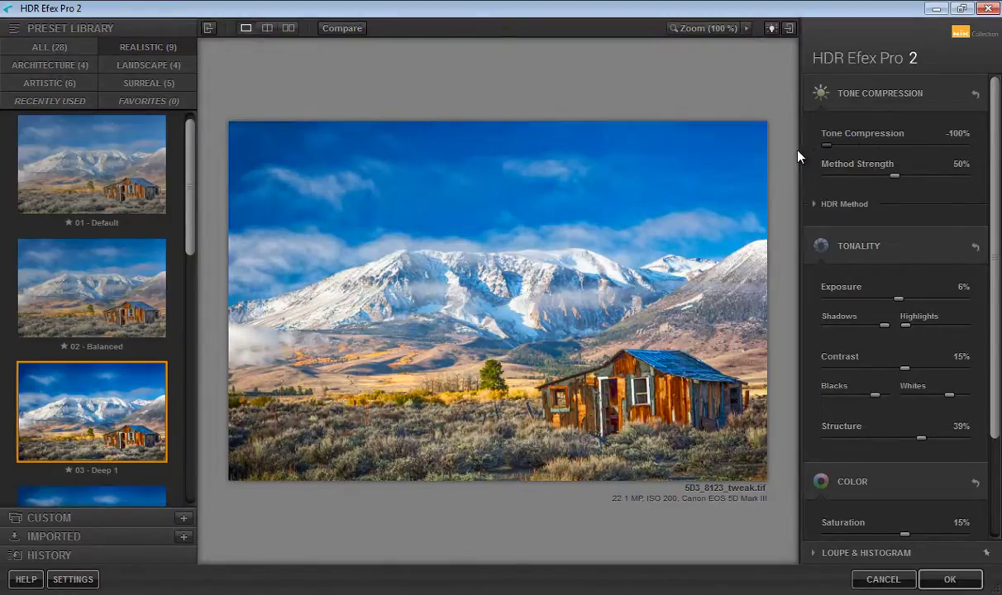
left_click_drag(812, 160, 965, 159)
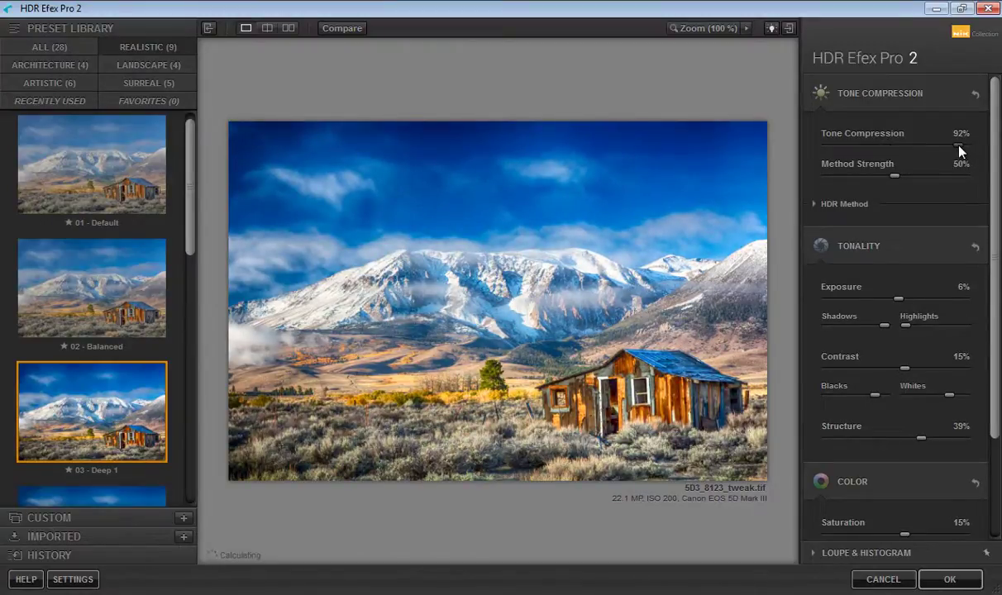
left_click_drag(895, 177, 915, 180)
- Warm Temperature to 6%, ease Tint to -1%, and send the HDR result to Photoshop
scroll(986, 291, "down", 3)
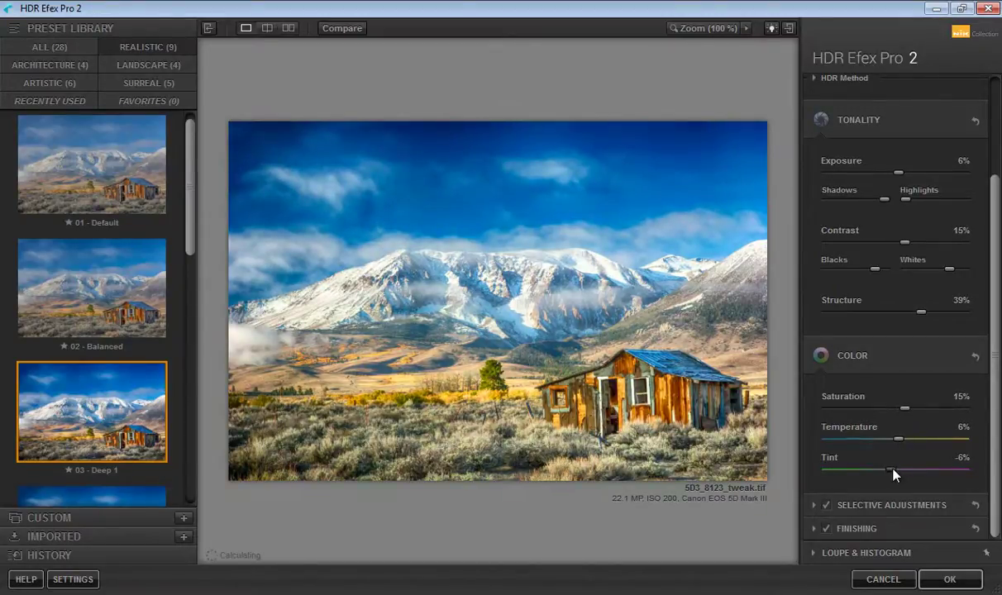
mouse_move(893, 468)
left_mouse_down()
mouse_move(906, 470)
mouse_move(897, 473)
left_mouse_up()
left_click(950, 580)
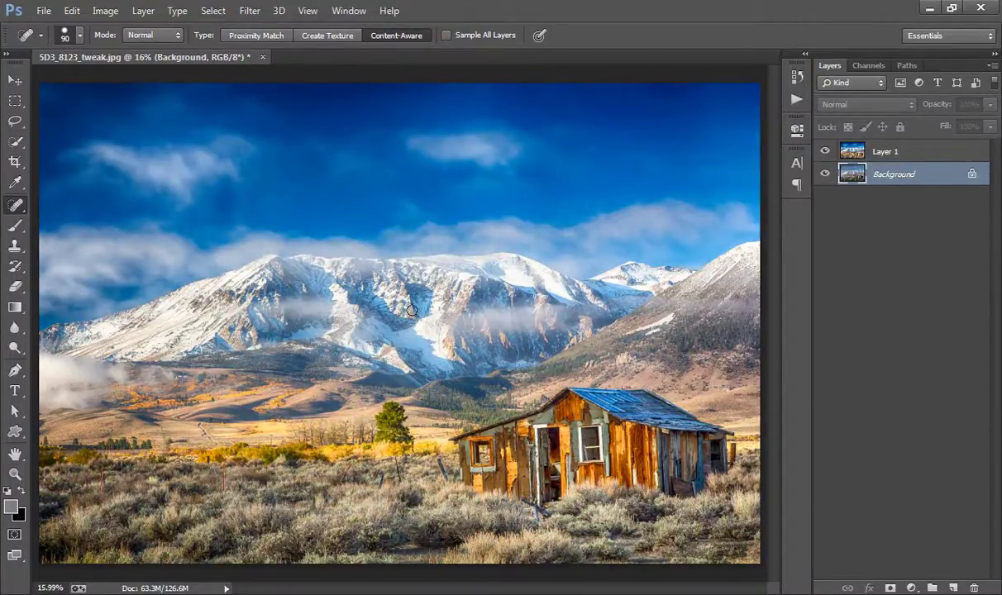
- Toggle Layer 1 off and on to compare with Background, then select Layer 1
left_click(825, 154)
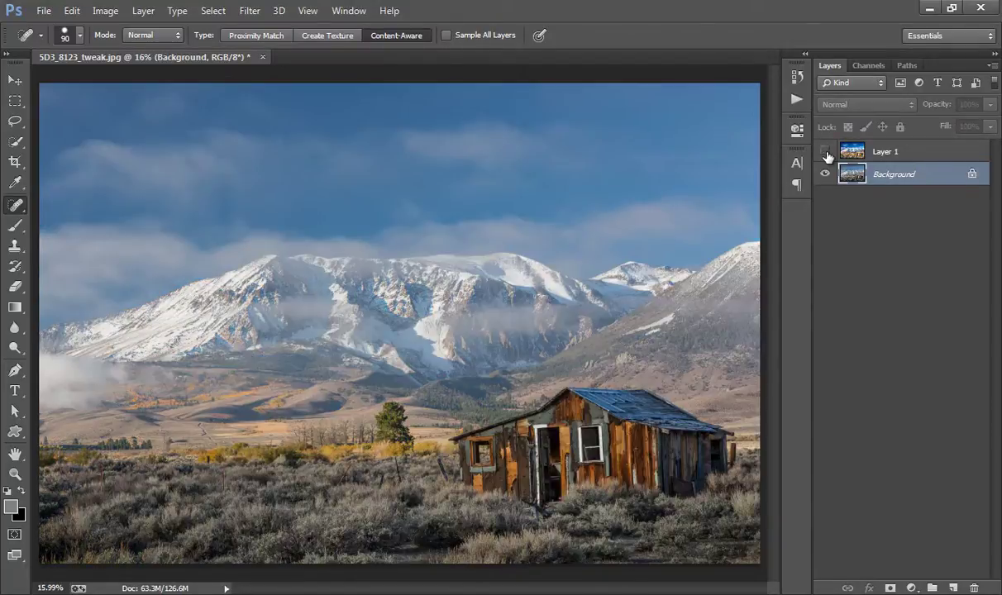
left_click(826, 154)
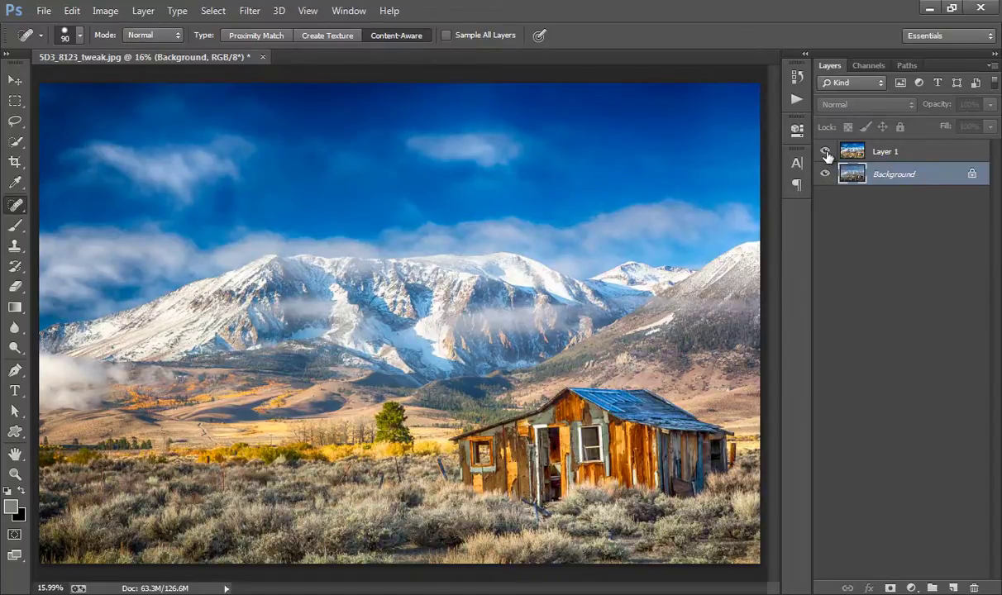
left_click(882, 153)
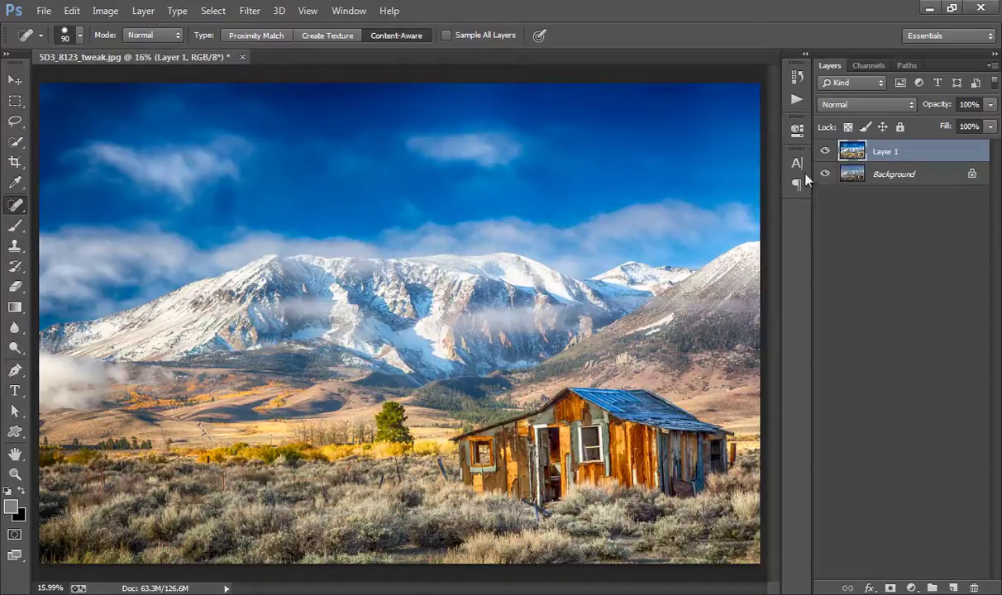
- Open the Camera Raw Filter and set Highlights -100 and Shadows +100, with initial Clarity
left_click(247, 13)
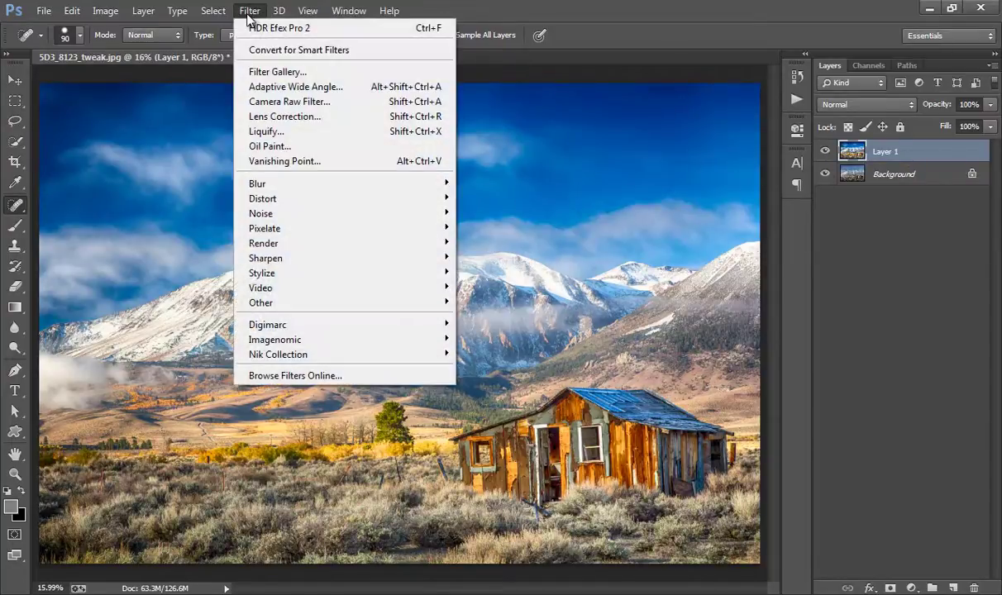
left_click(274, 109)
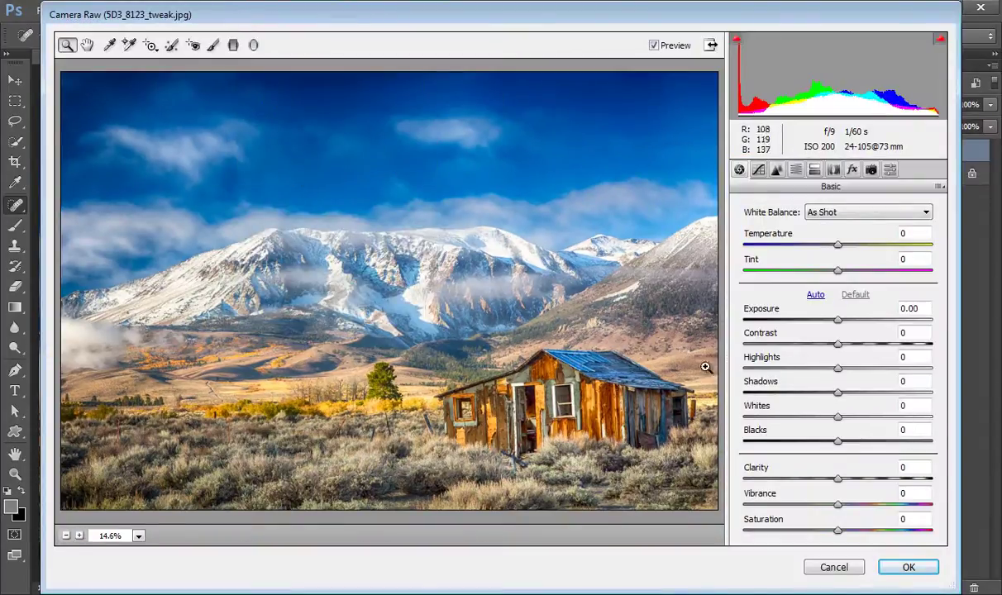
left_click_drag(821, 358, 669, 339)
left_click_drag(769, 383, 897, 391)
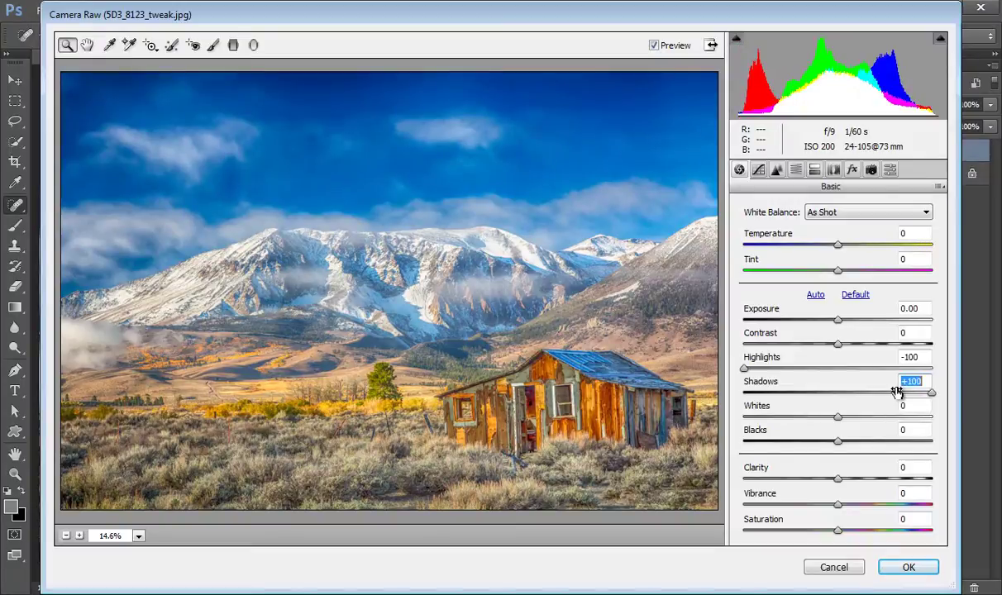
left_click_drag(777, 469, 867, 471)
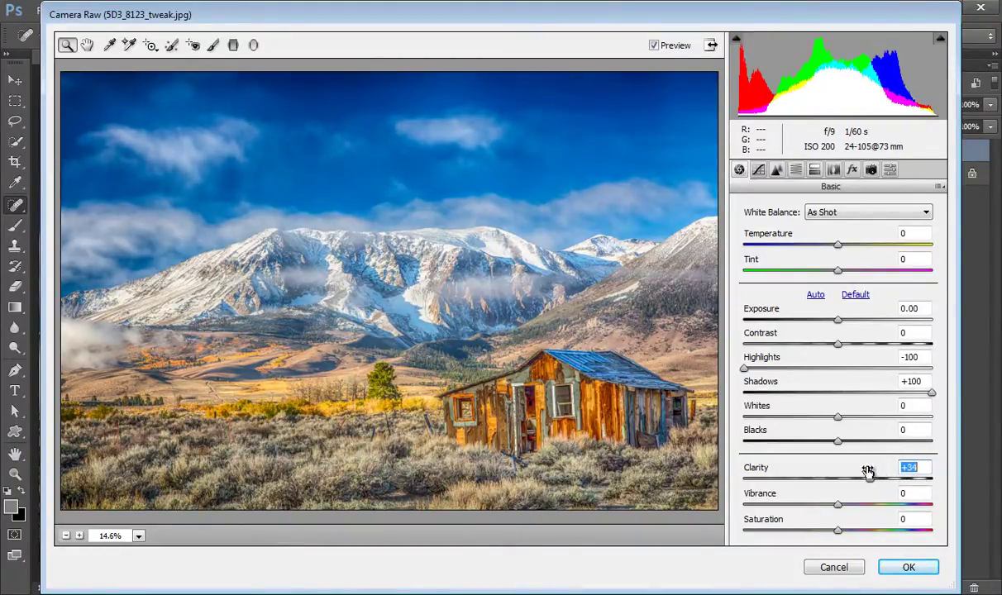
- Fine-tune Contrast to +9 and Clarity to +44, then apply the Camera Raw filter
left_click(823, 333)
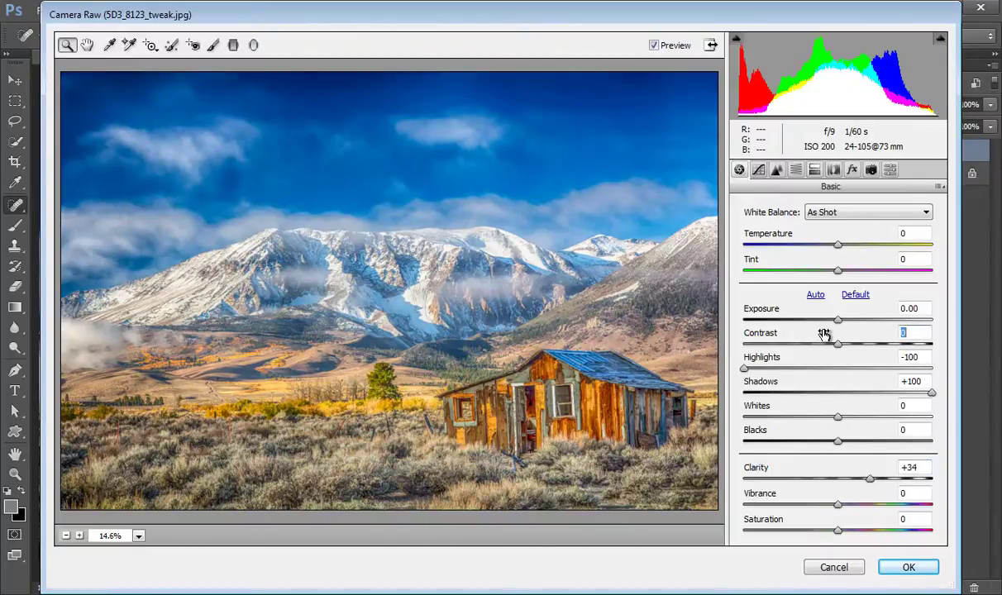
left_click_drag(823, 333, 831, 338)
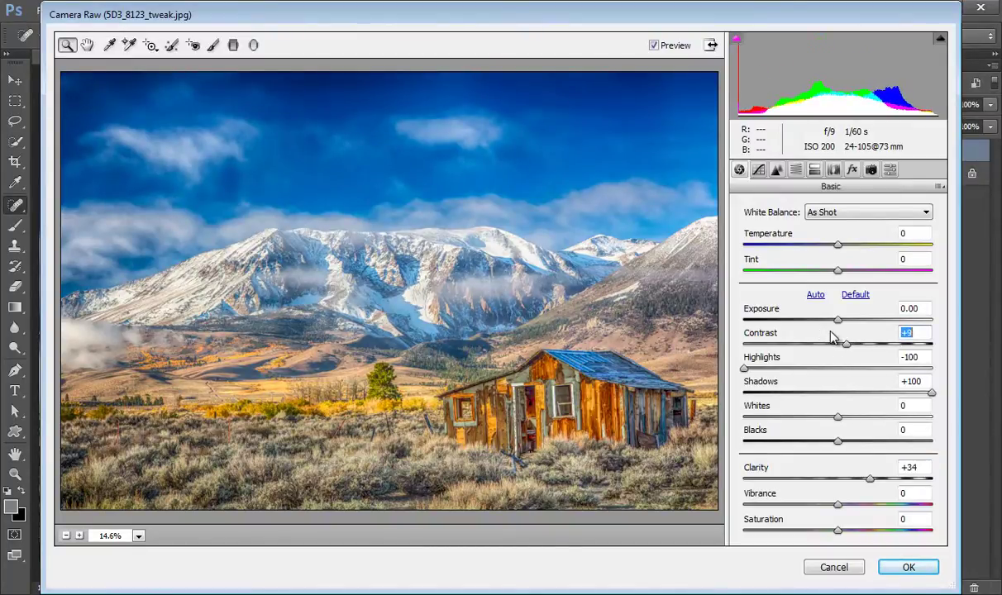
left_click(861, 469)
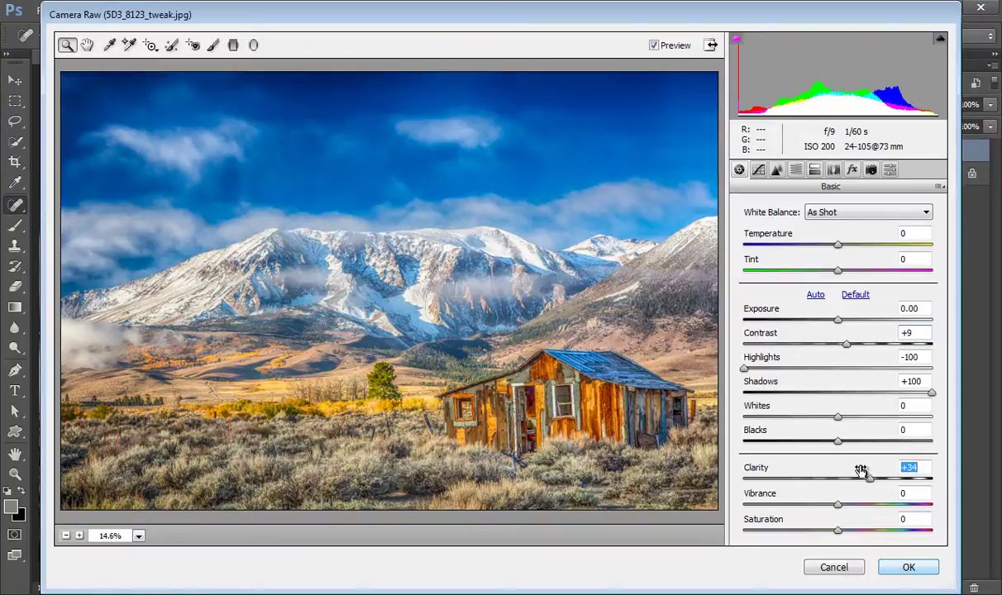
left_click_drag(860, 470, 868, 467)
left_click(901, 566)
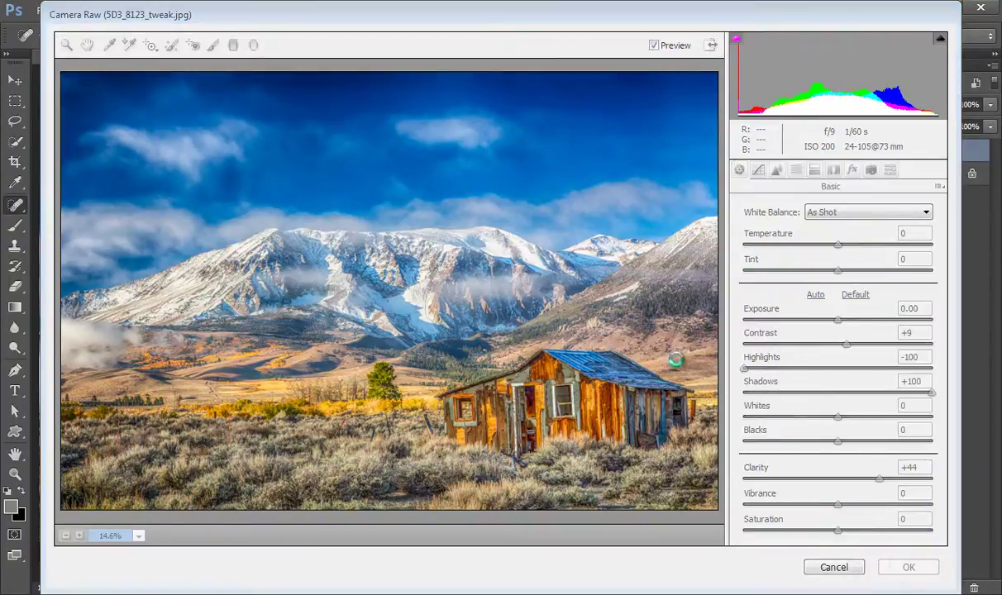